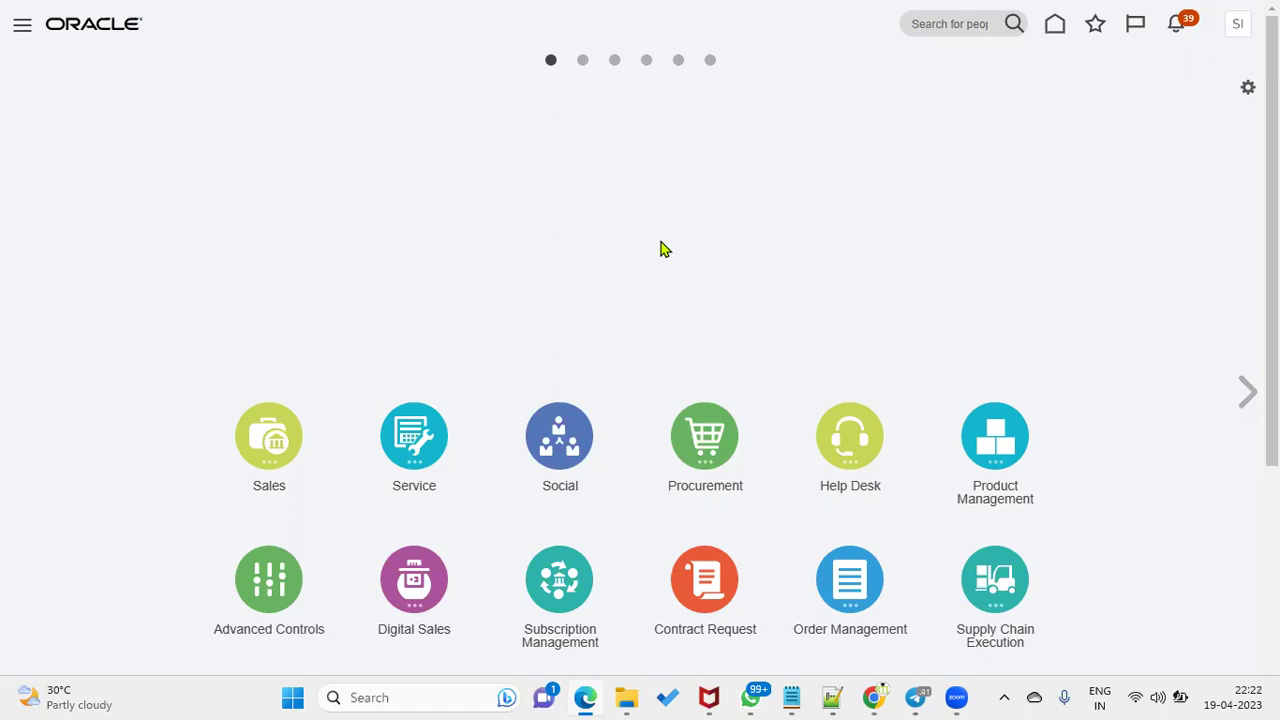
Go to the Receivables Billing work area and start creating a new transaction
click(24, 30)
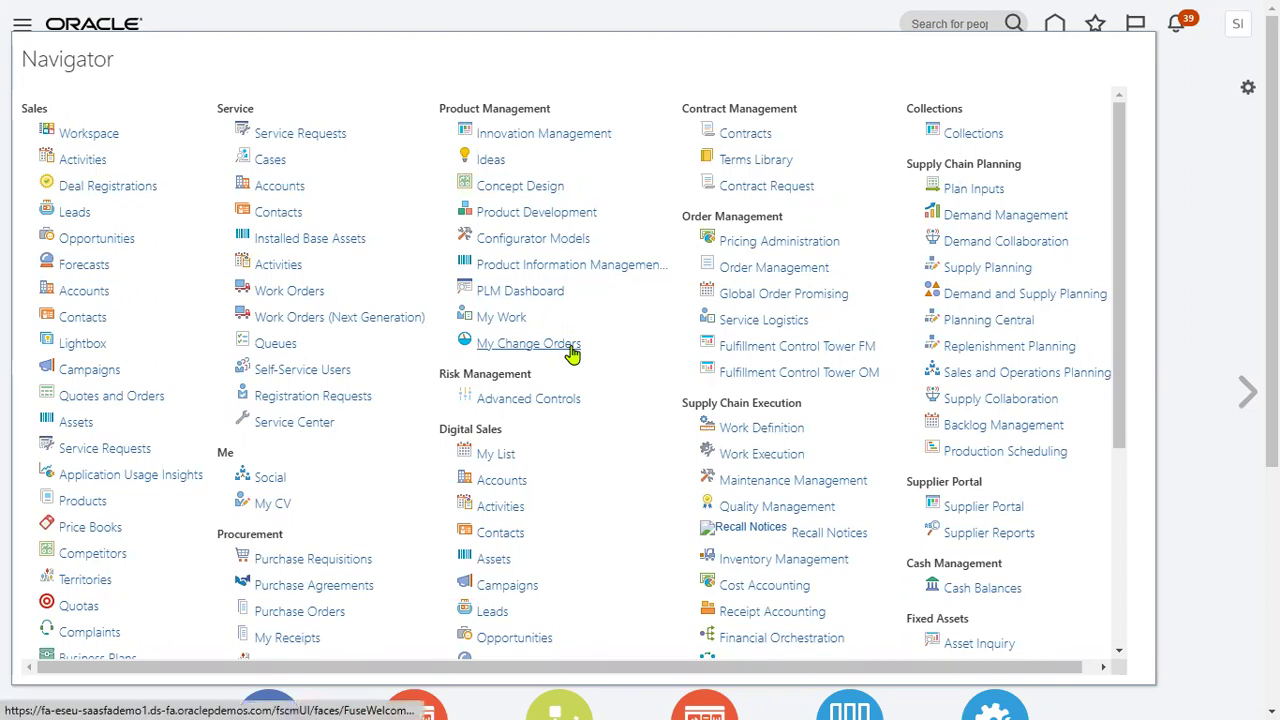
click(572, 352)
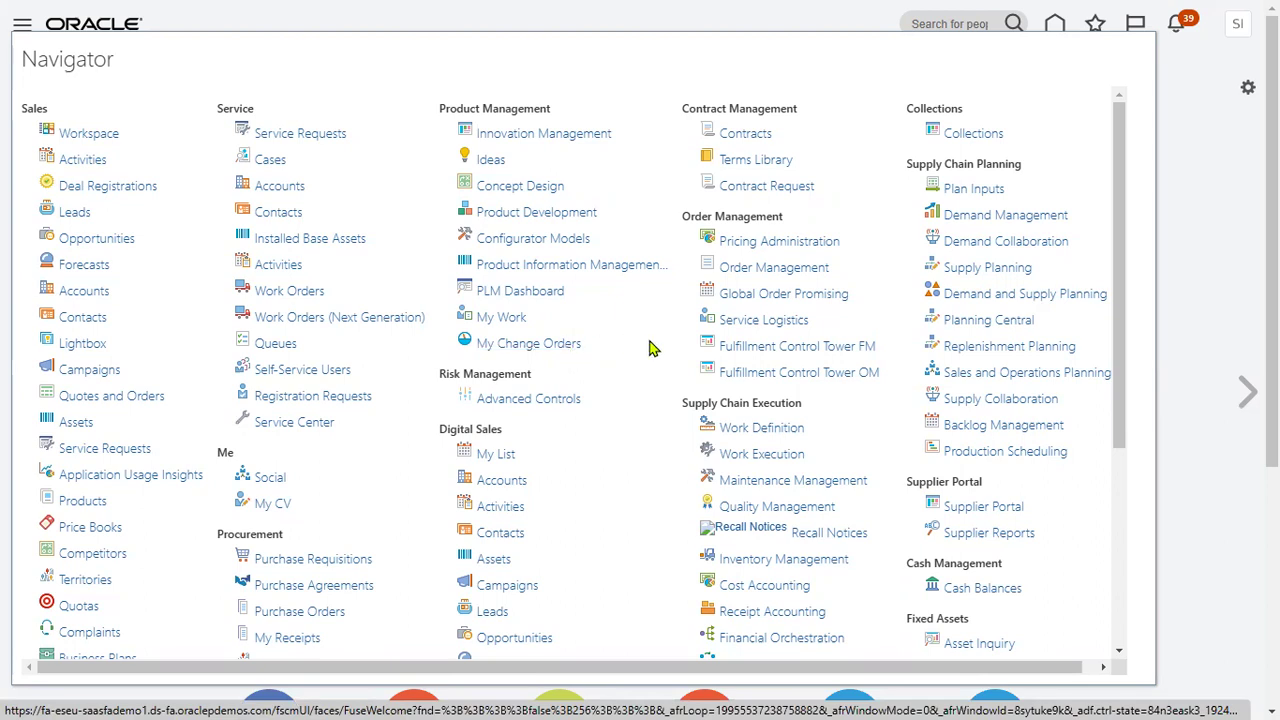
scroll(594, 440, down, 5)
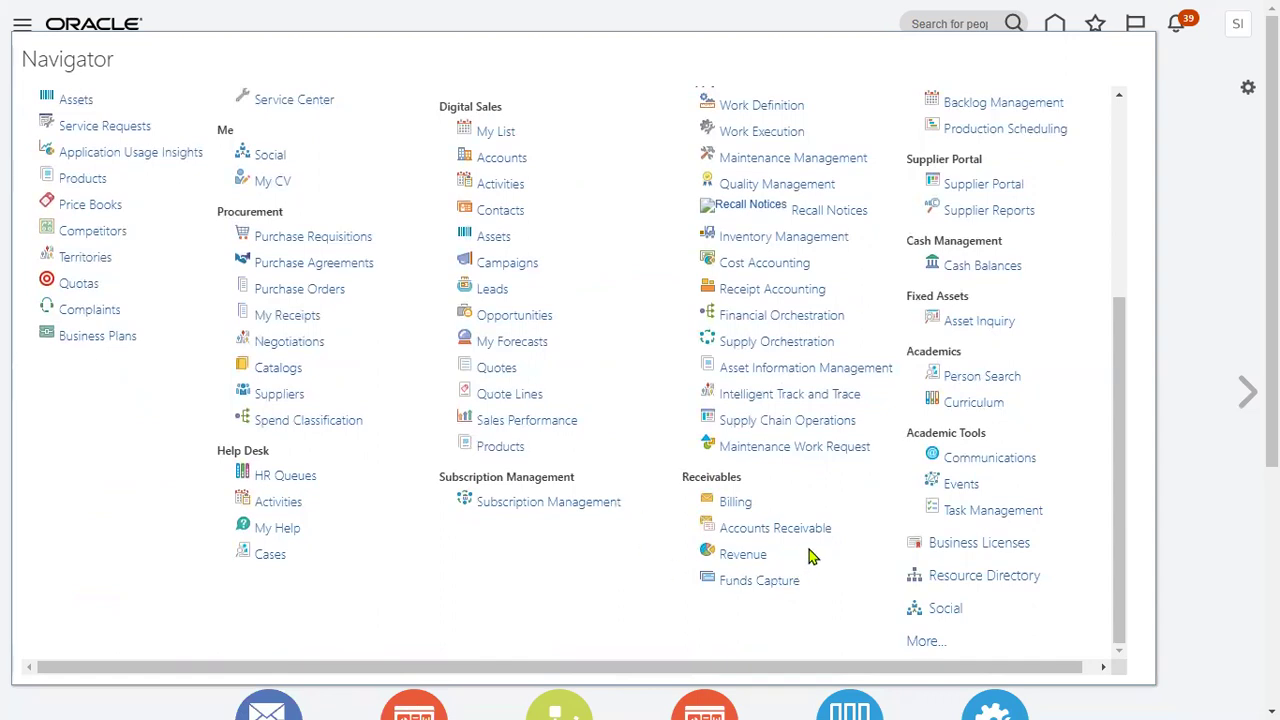
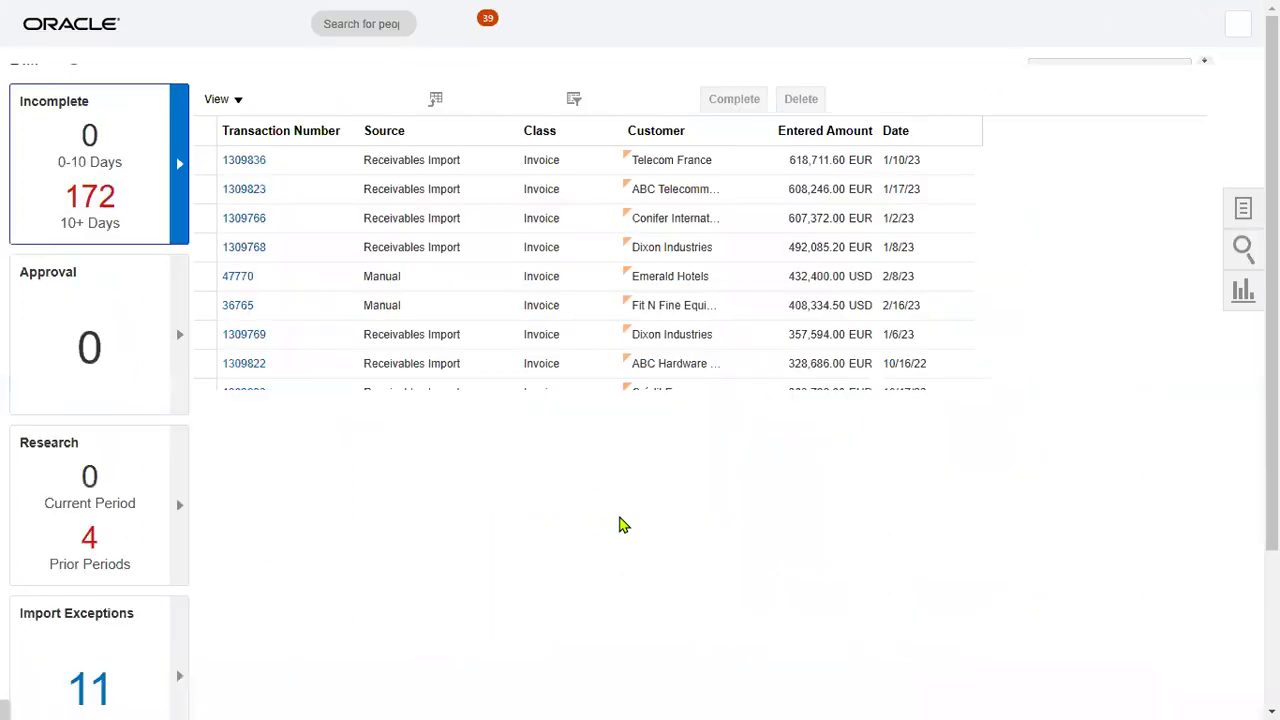
click(1244, 210)
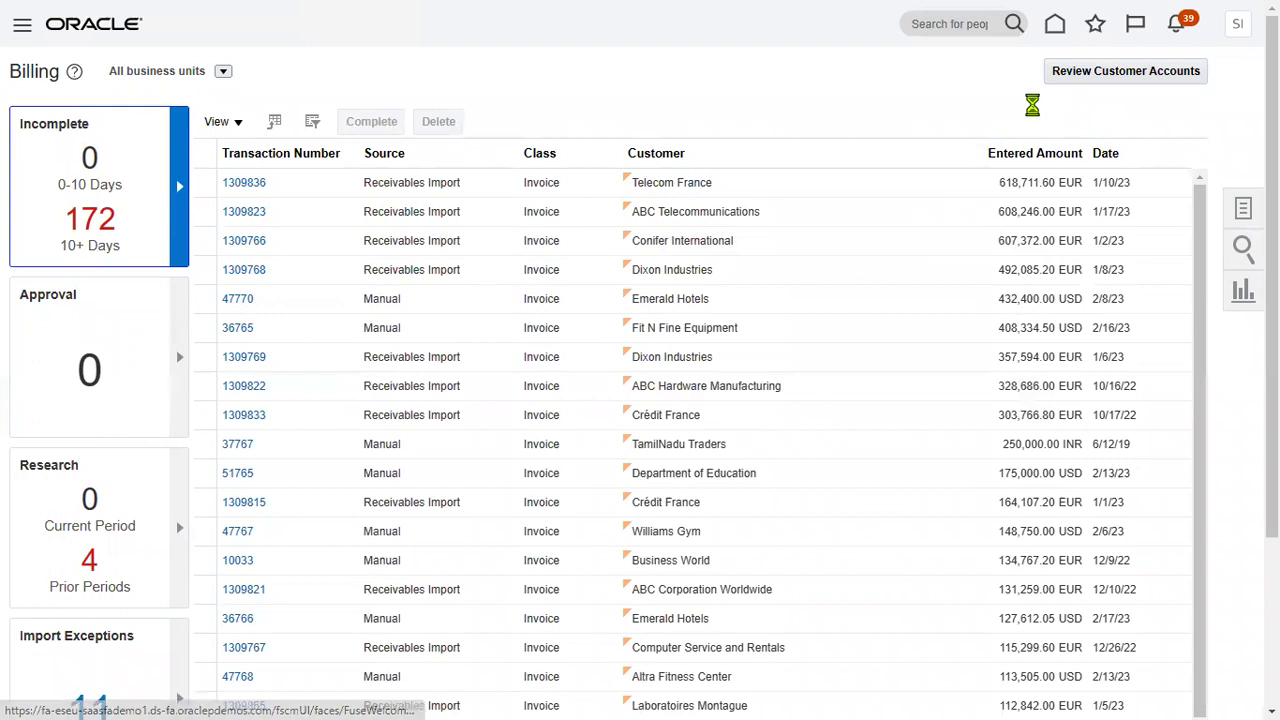
click(1150, 92)
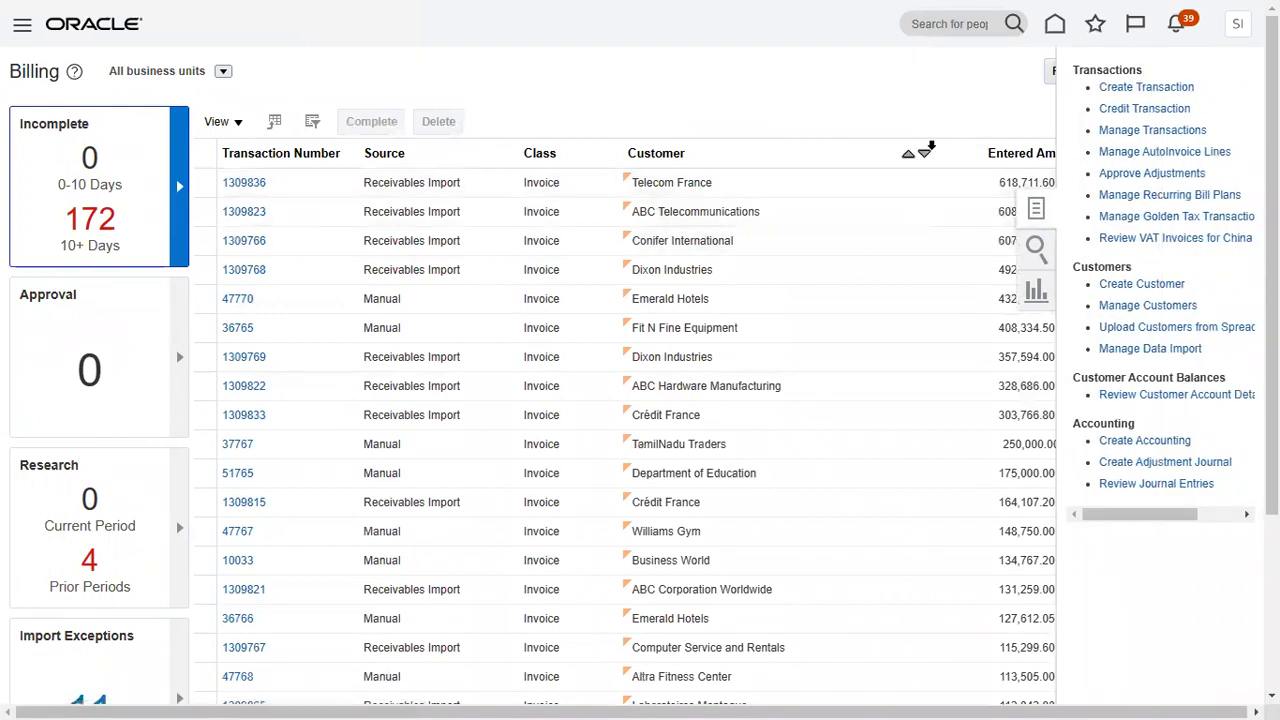
Fill in the invoice header with US1 Business Unit, source Manual, type Invoice, transaction number QS and bill-to customer Business World
click(337, 190)
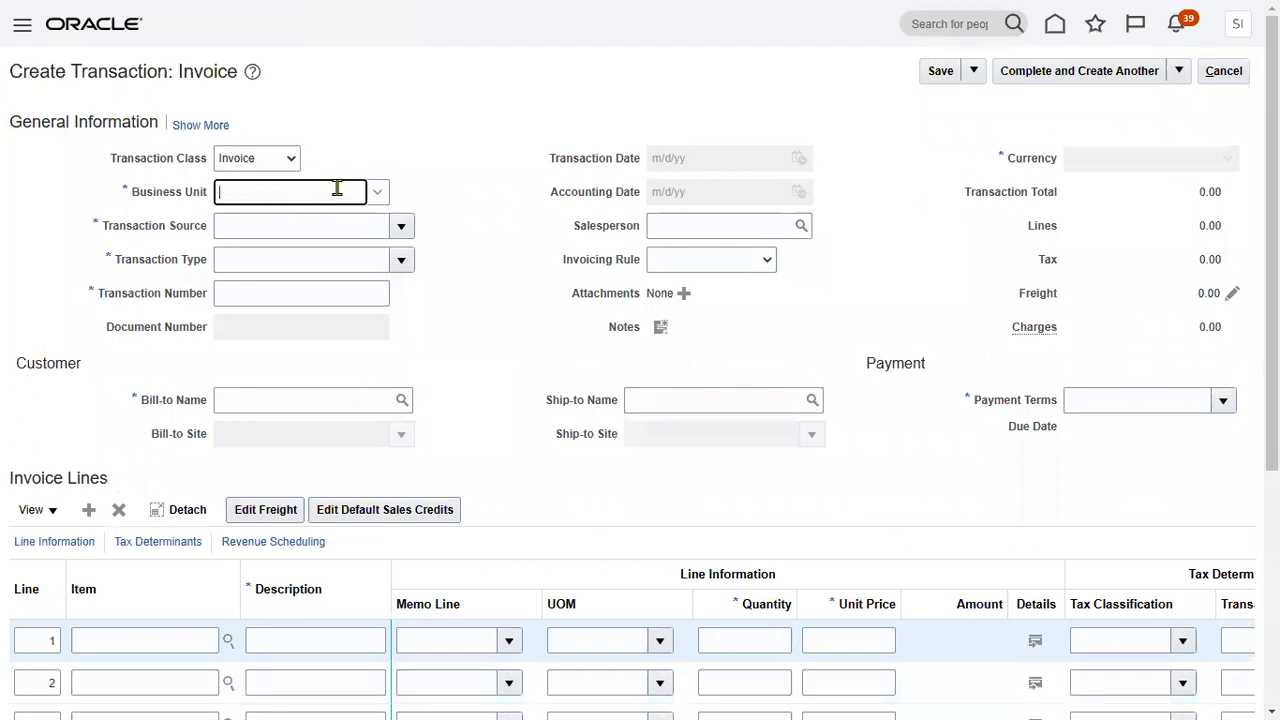
click(312, 234)
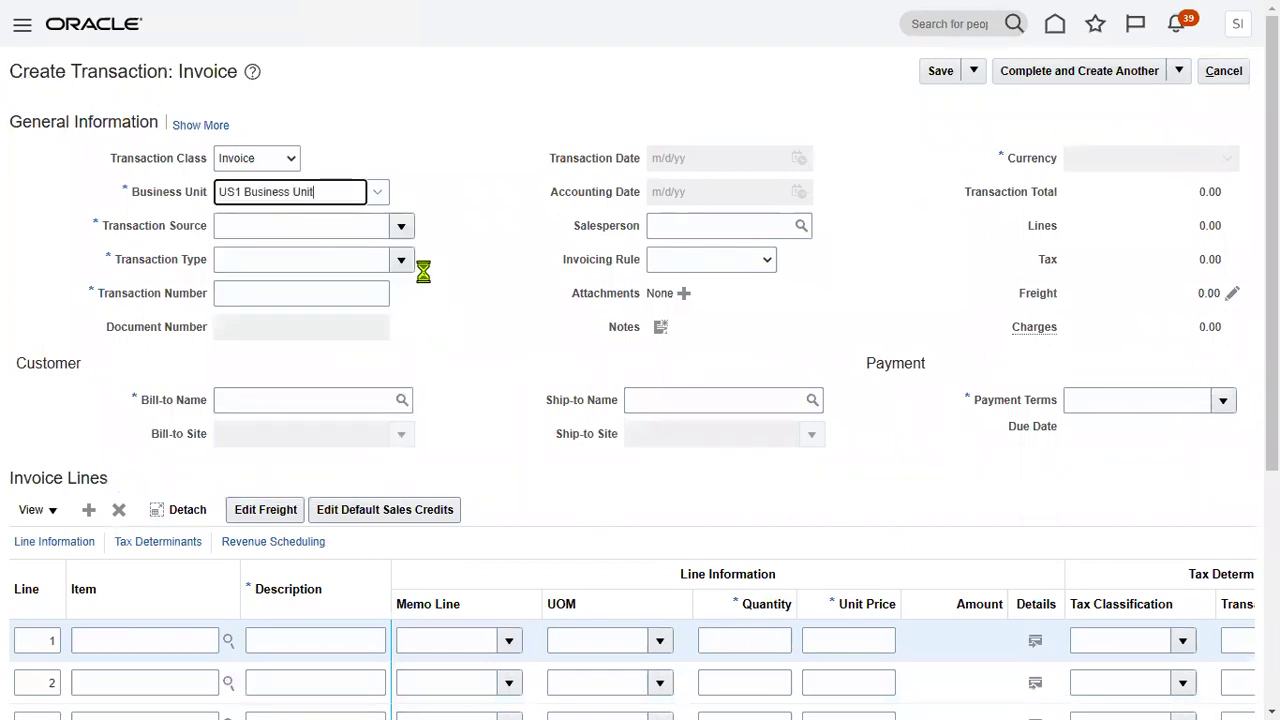
click(324, 296)
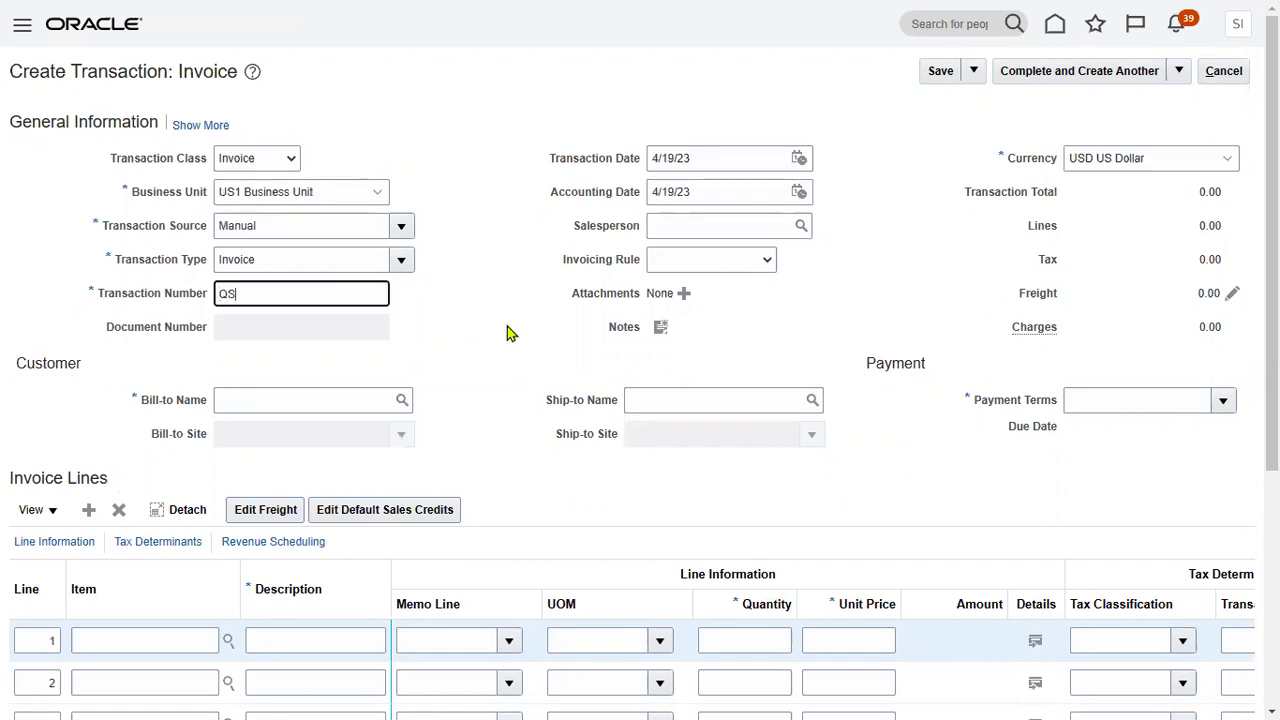
click(358, 399)
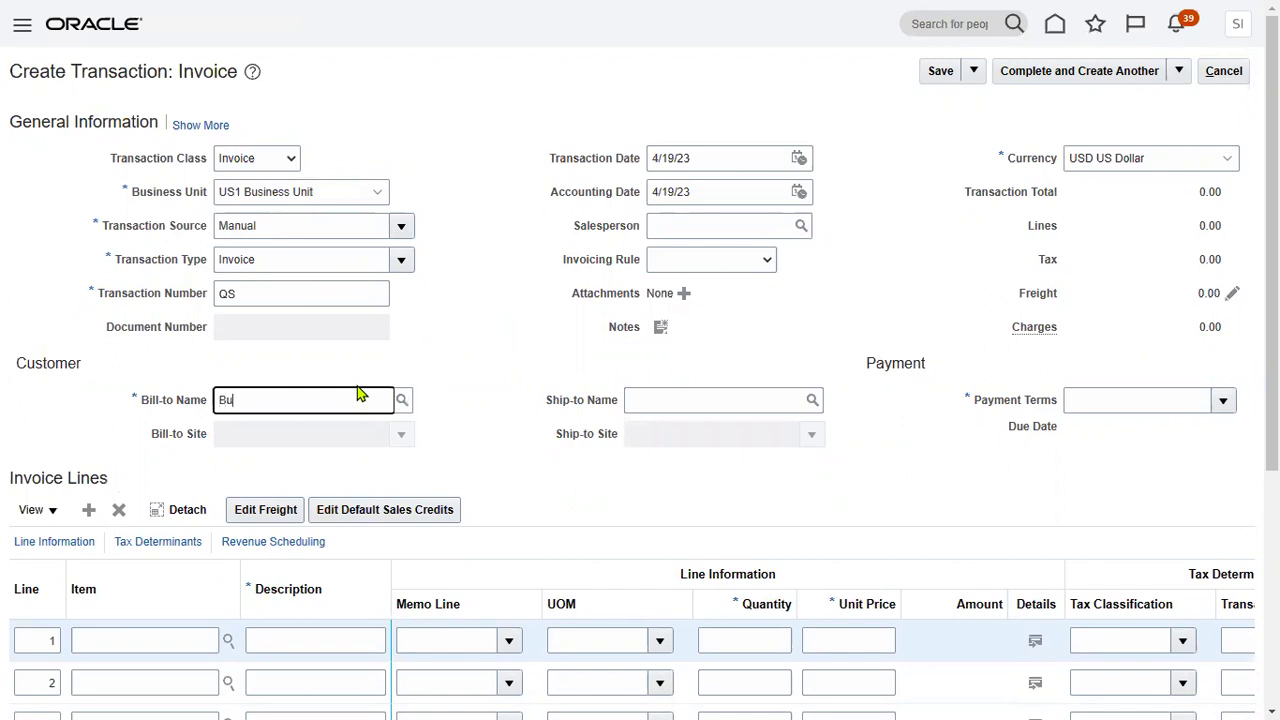
text(Busi)
key(Tab)
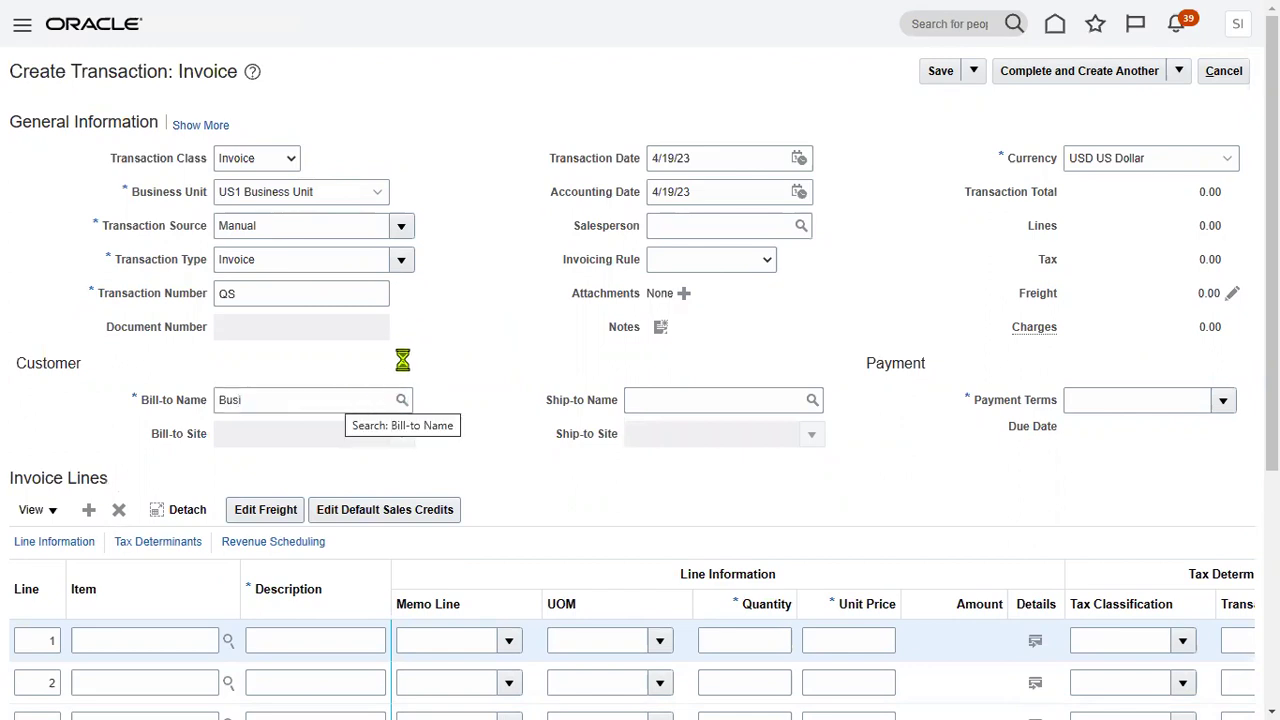
Enter the first invoice line with description Test, quantity 1 and unit price 1000, and save the invoice
click(346, 640)
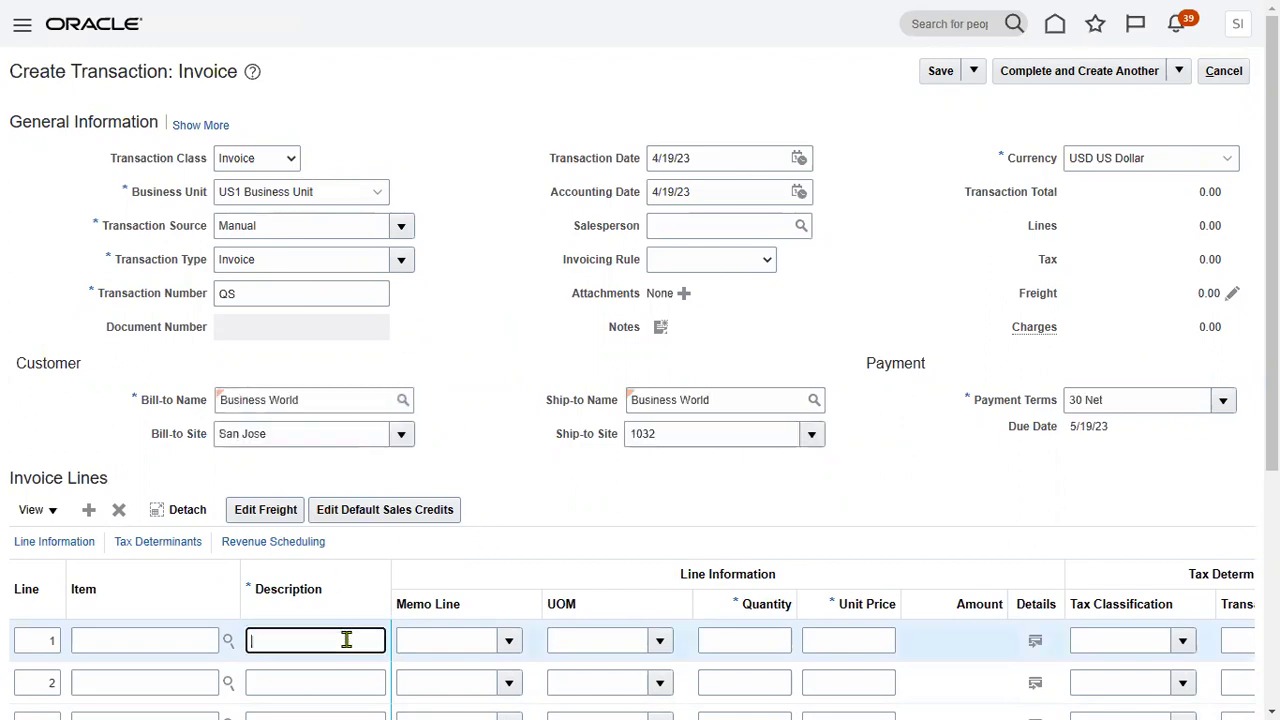
text(Test)
key(Tab)
key(Tab)
key(Tab)
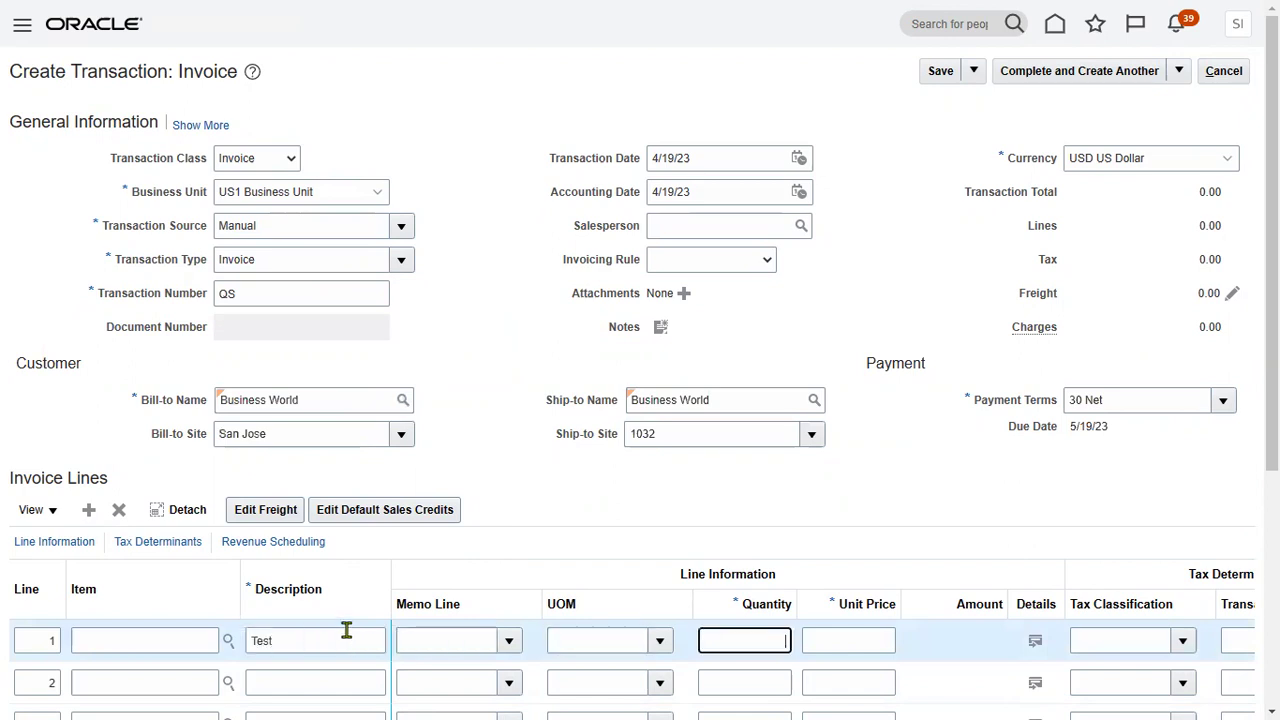
key(shift+Tab)
text(1)
key(Tab)
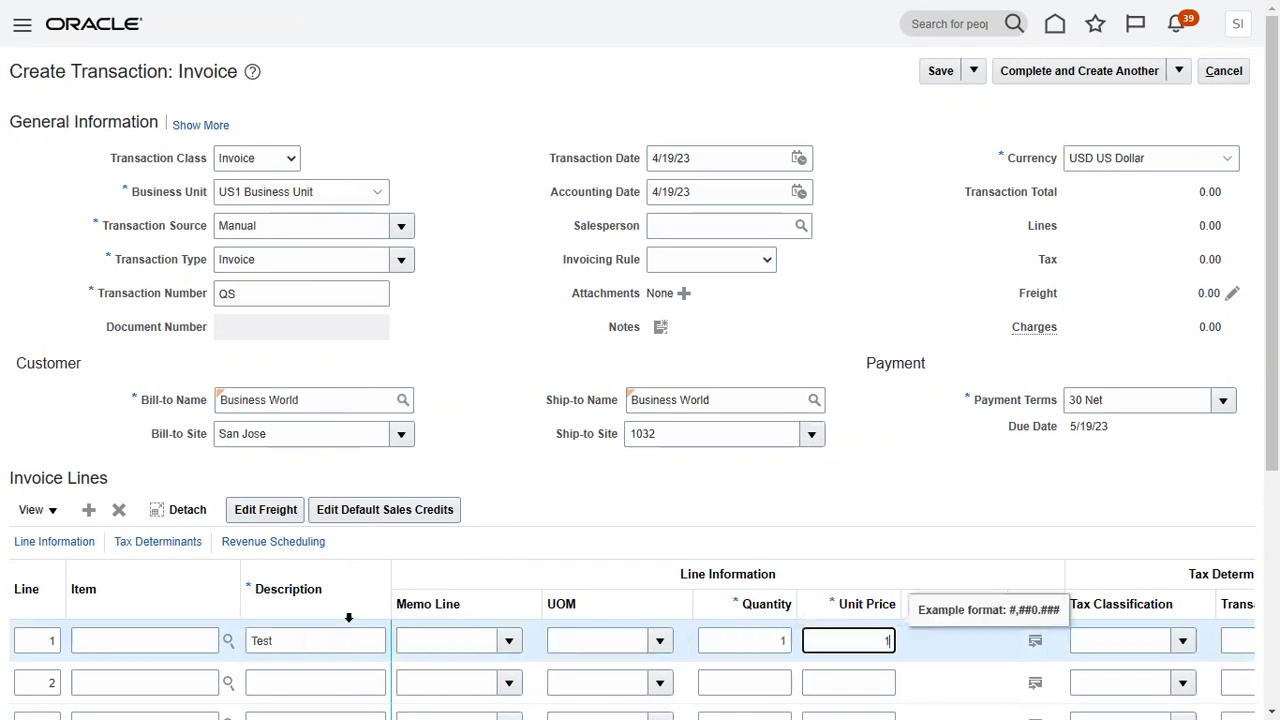
text(1000)
click(932, 420)
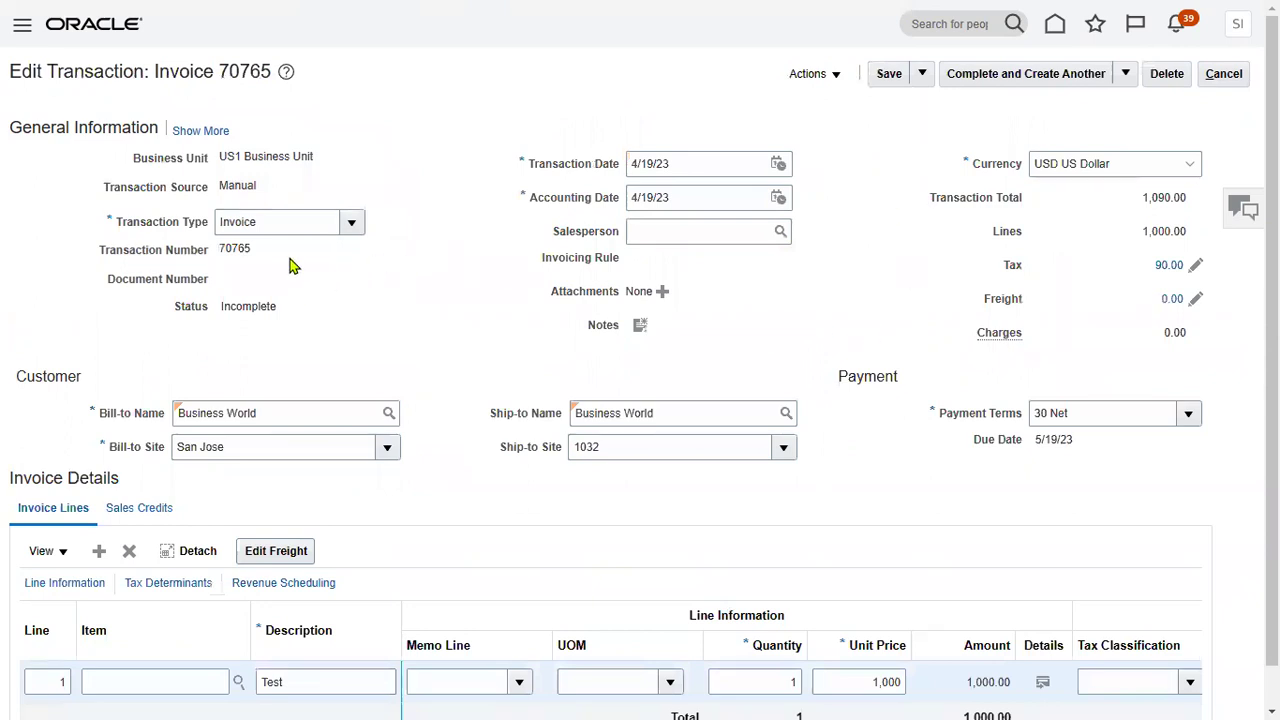
Copy the saved invoice's number from the page heading and check the invoice's status
double_click(244, 71)
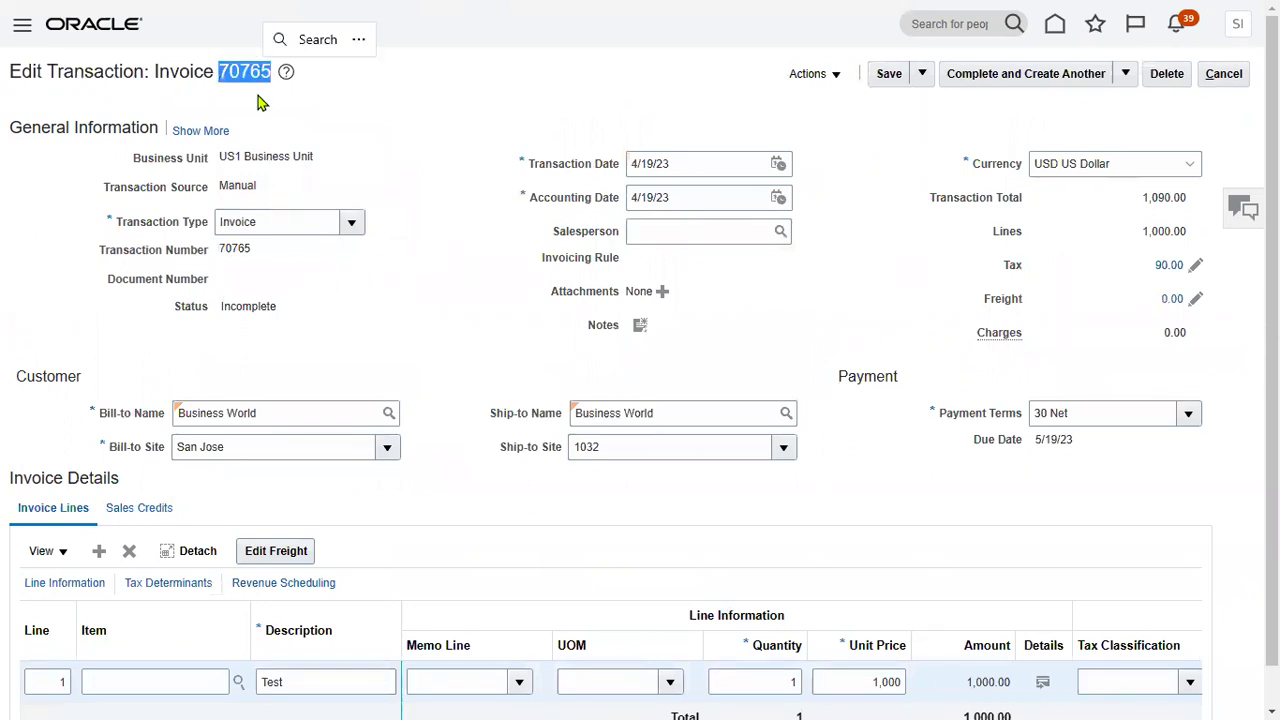
right_click(259, 72)
click(300, 86)
click(390, 314)
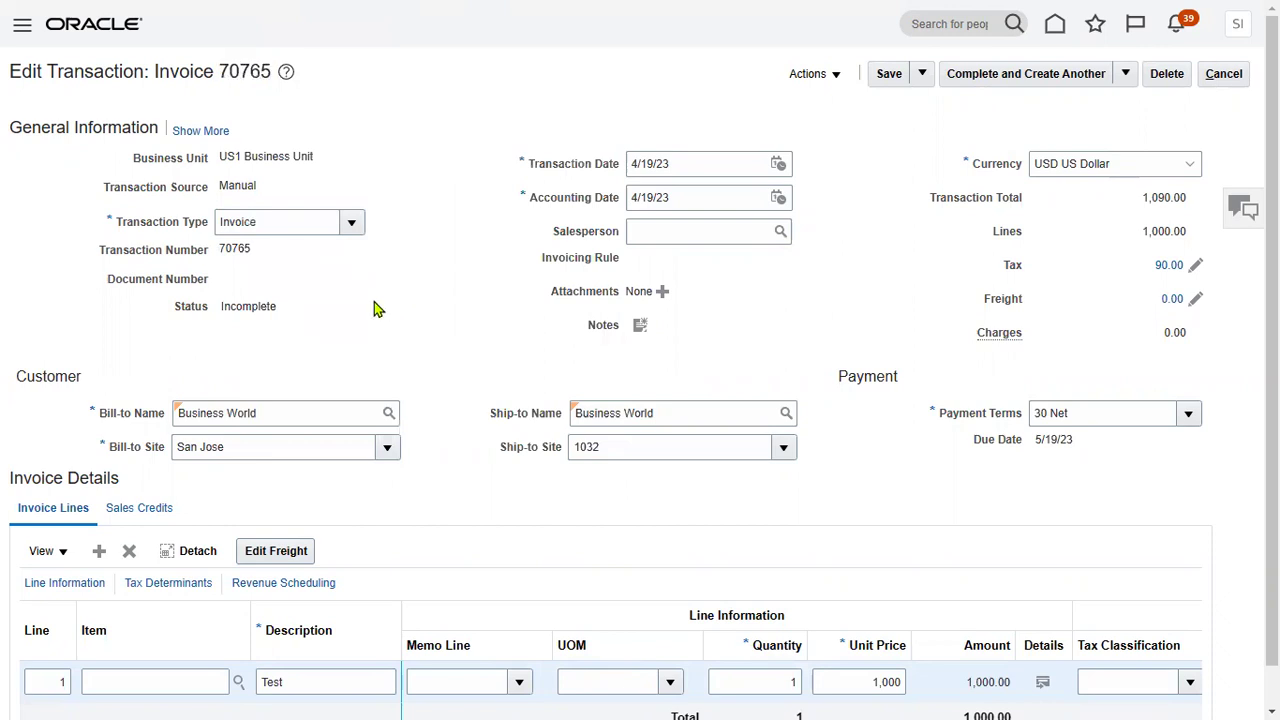
double_click(251, 306)
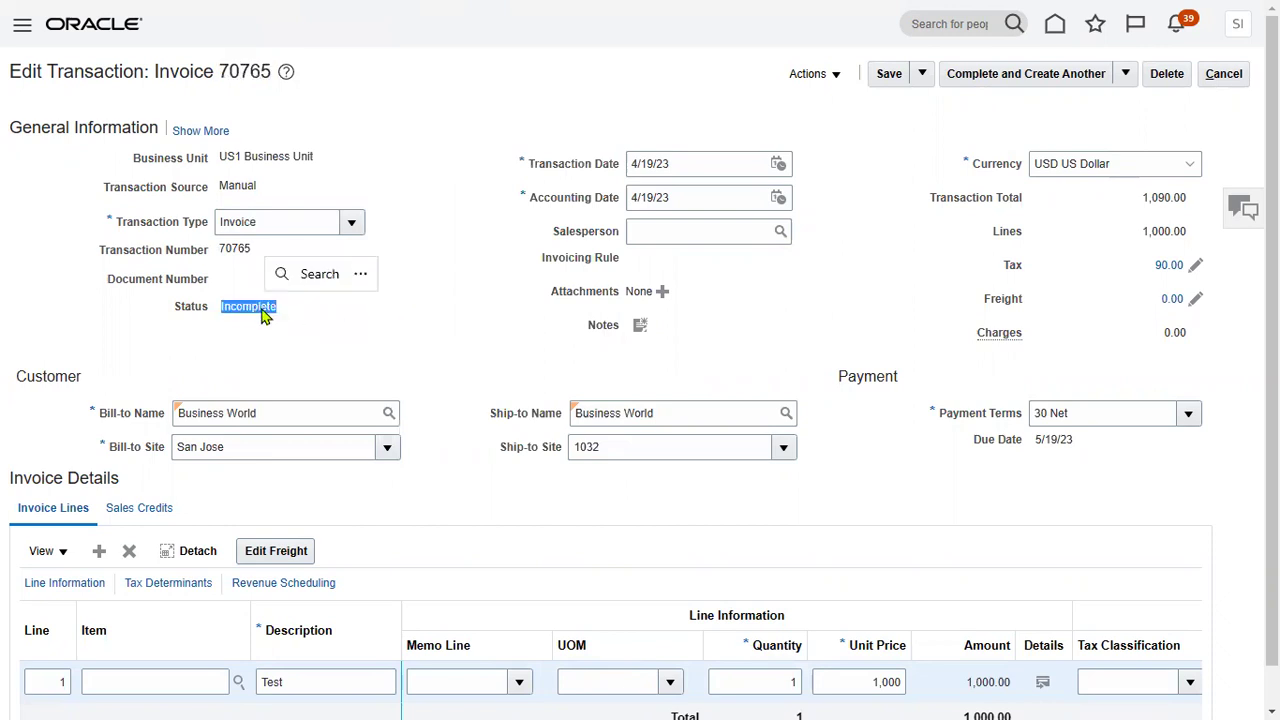
click(405, 333)
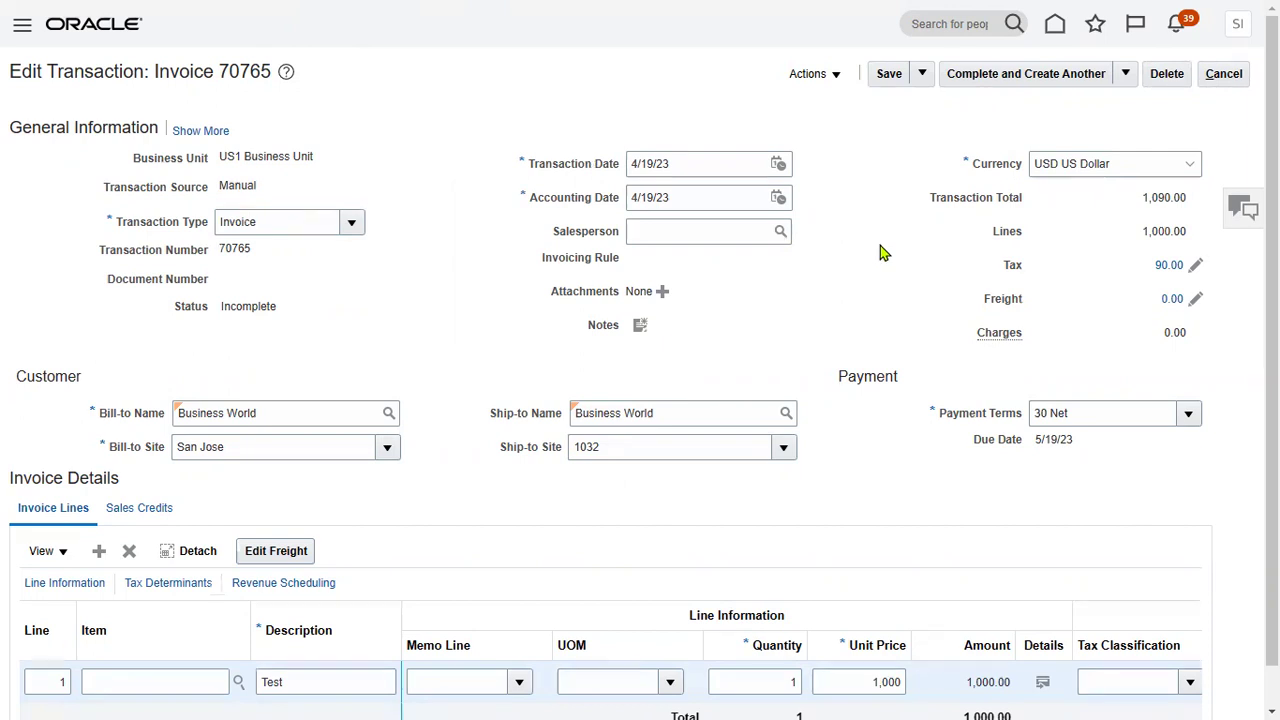
Complete and review the Business World invoice, and inspect the actions available for the completed transaction
click(1125, 74)
click(1088, 108)
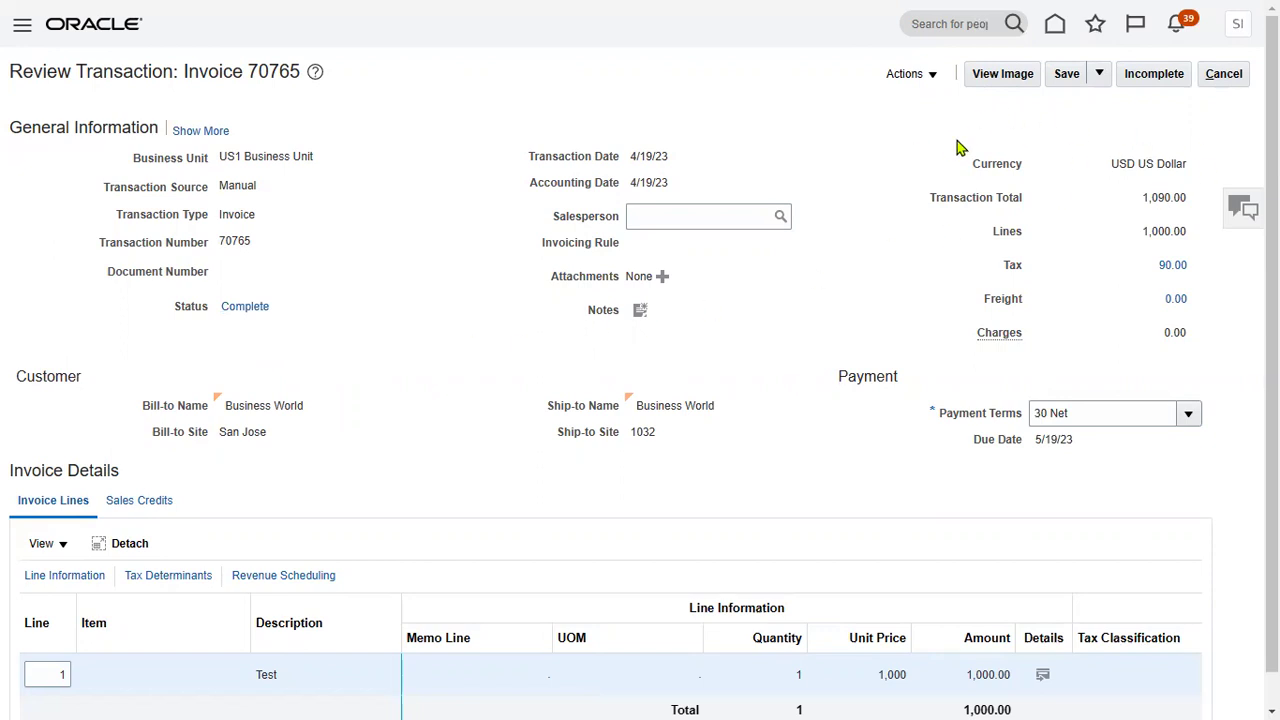
click(925, 74)
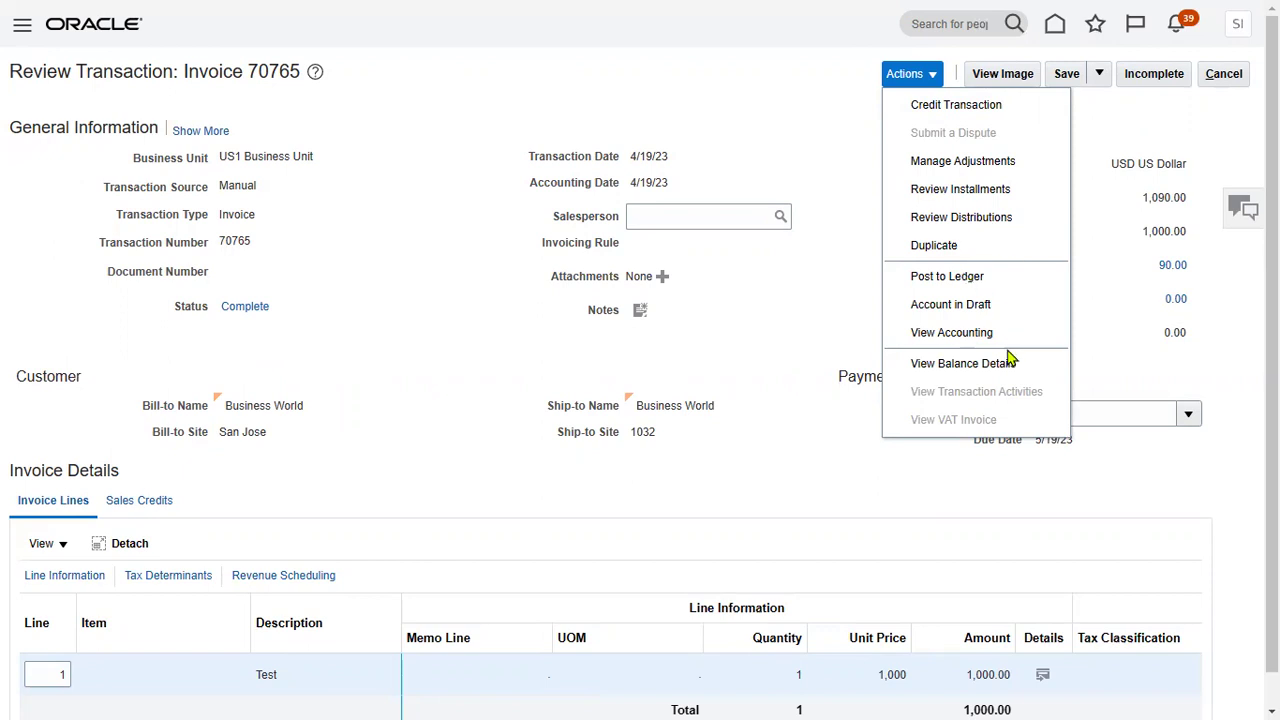
click(787, 311)
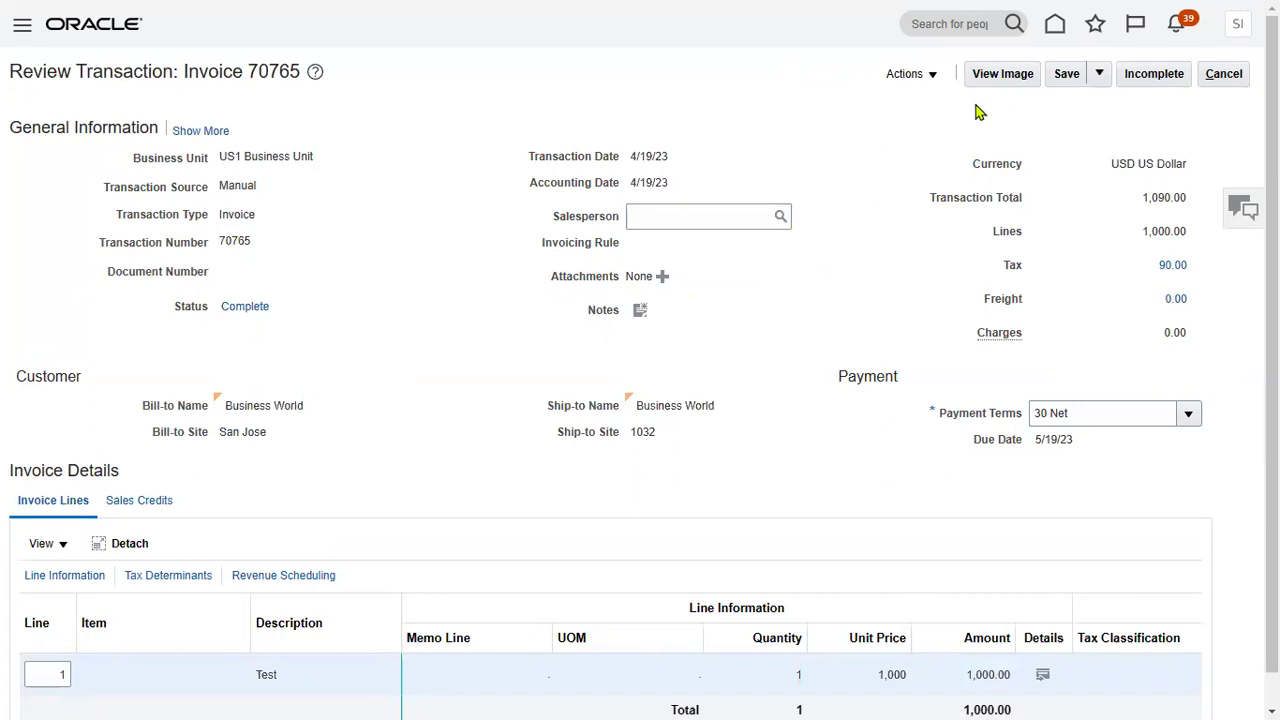
click(908, 74)
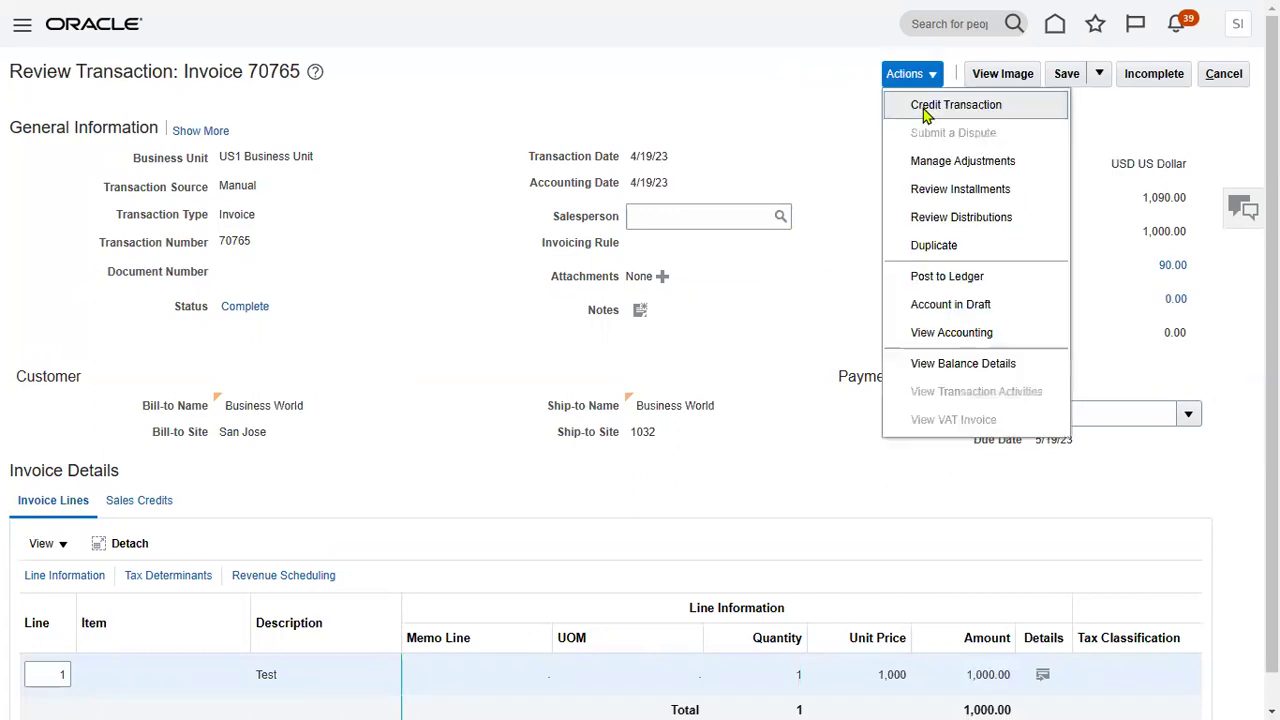
click(843, 260)
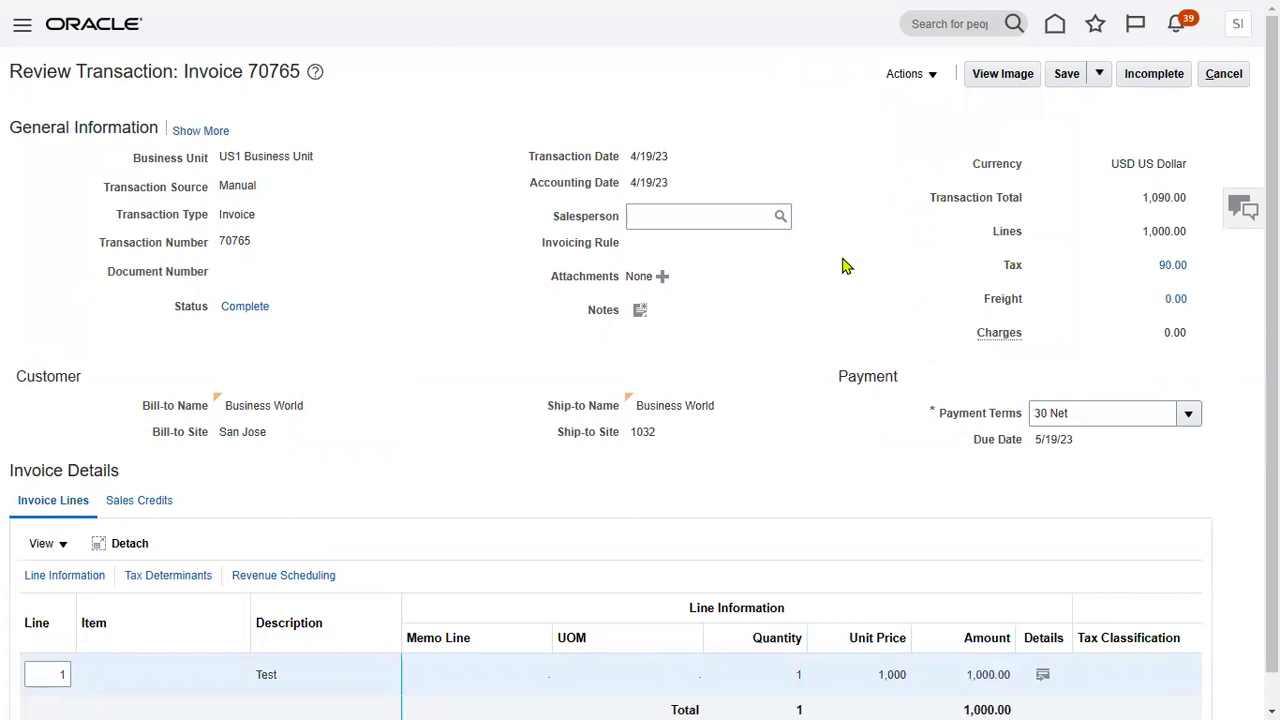
Set the Business World invoice back to incomplete and delete it, continuing past the unsaved-changes warning
click(1150, 86)
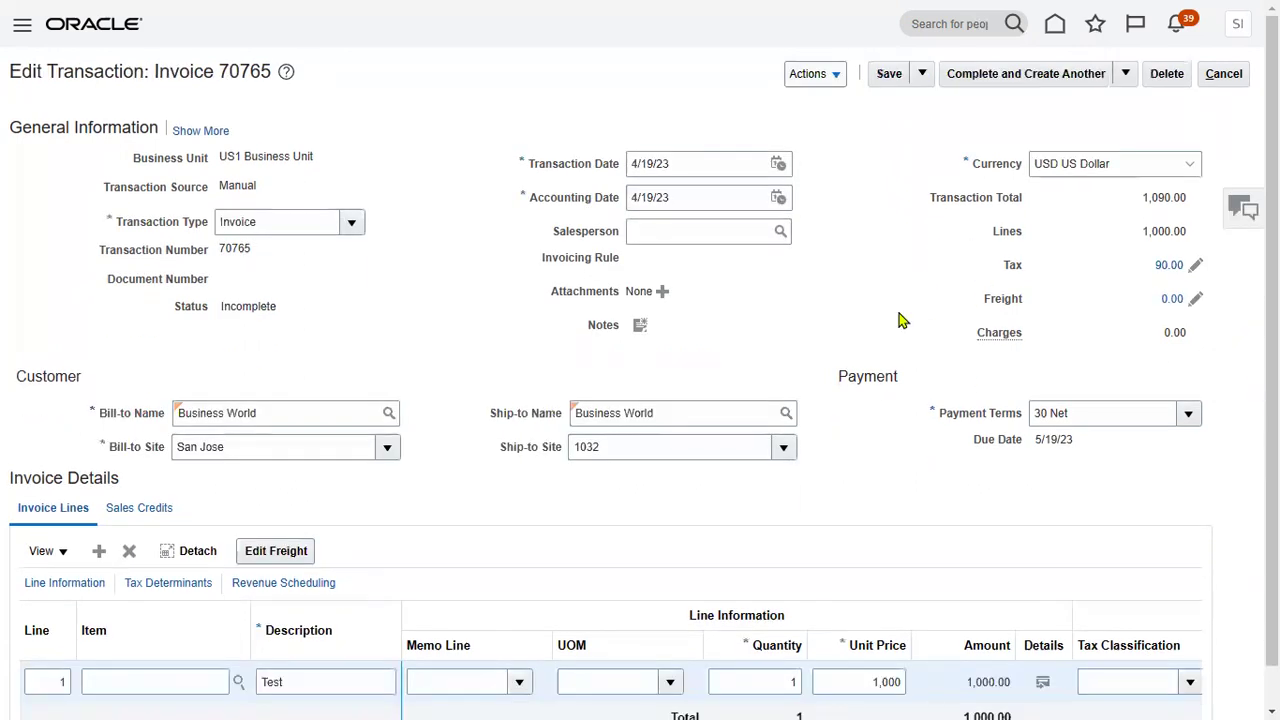
click(1167, 76)
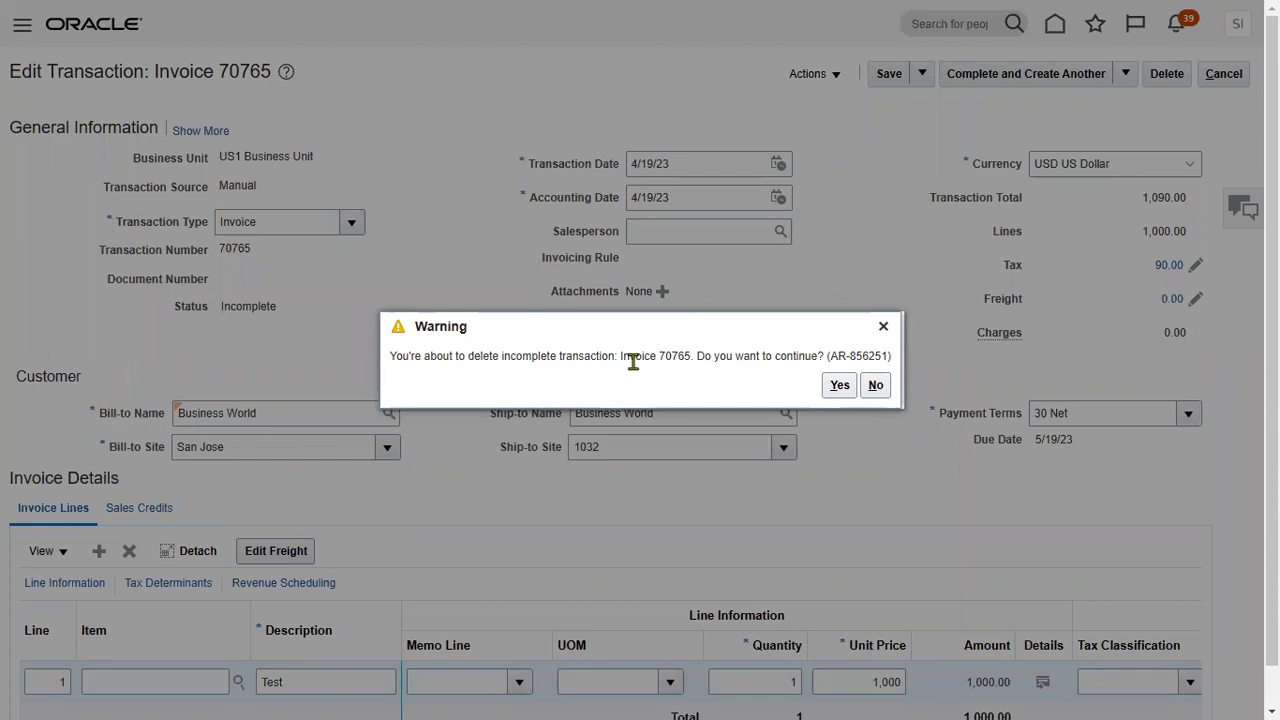
click(839, 386)
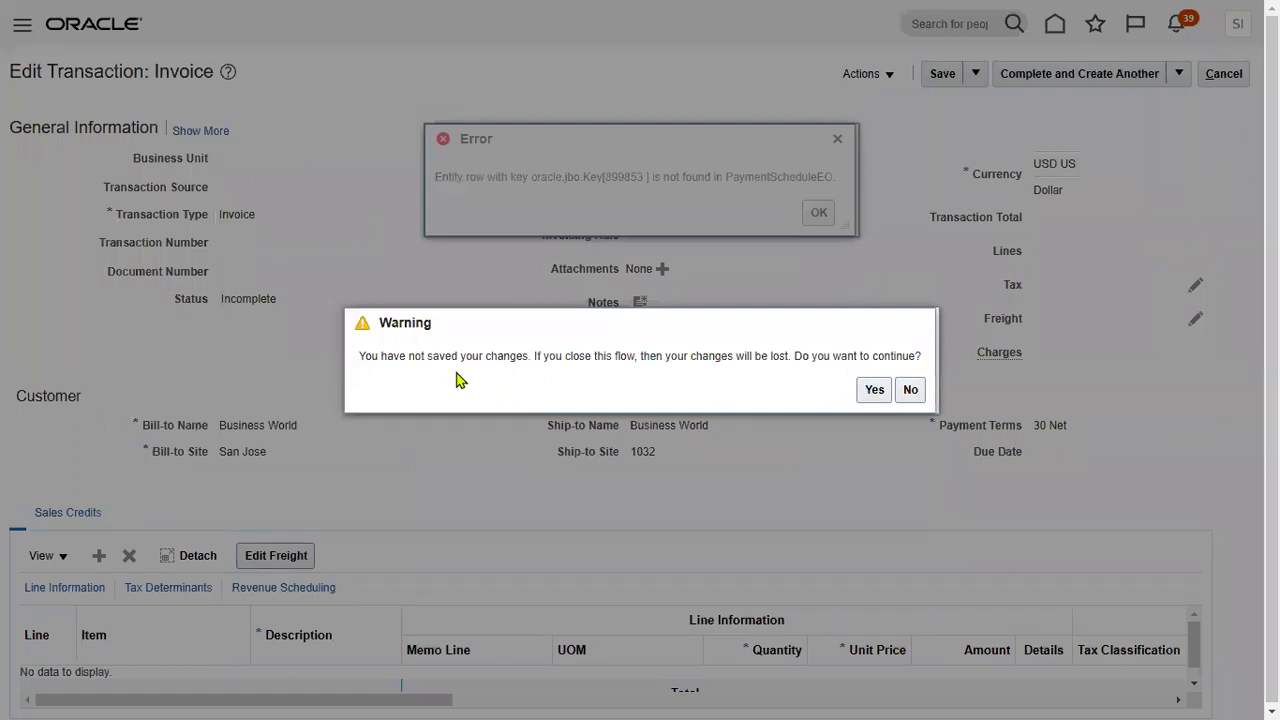
click(870, 389)
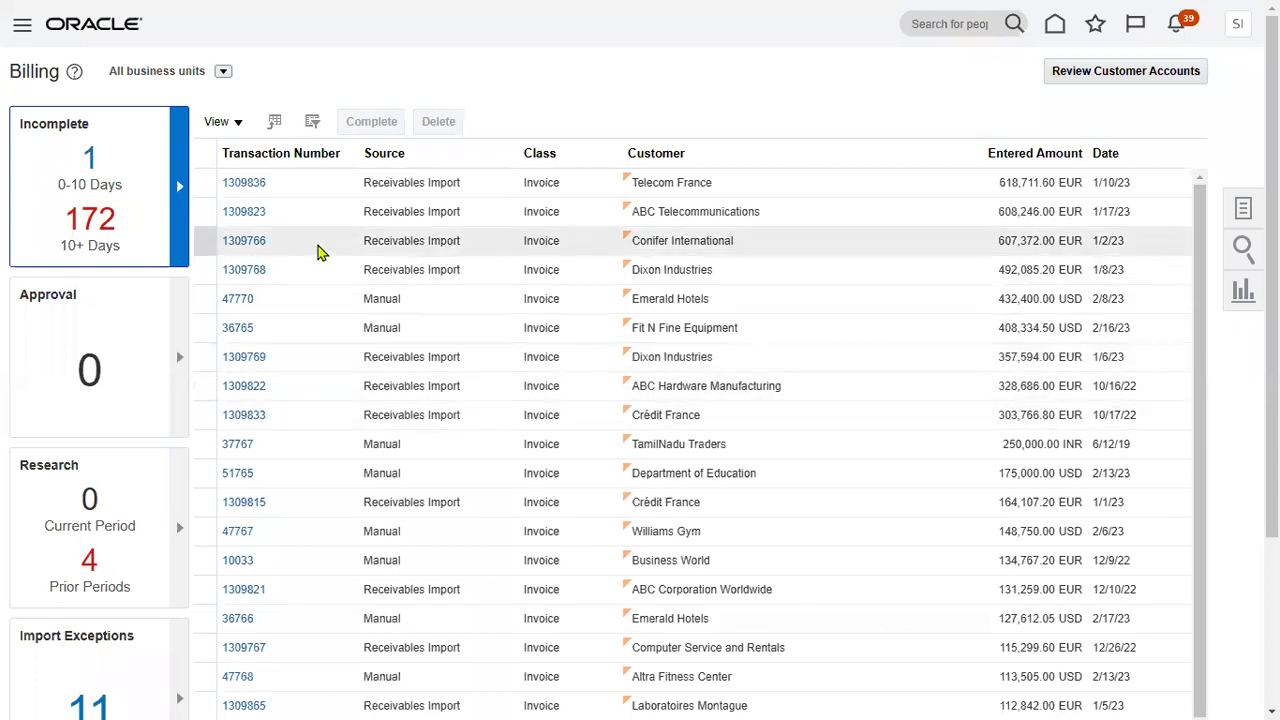
Open the incomplete manual Emerald Hotels invoice for 432,400.00 USD, then complete and review it
click(392, 300)
click(240, 300)
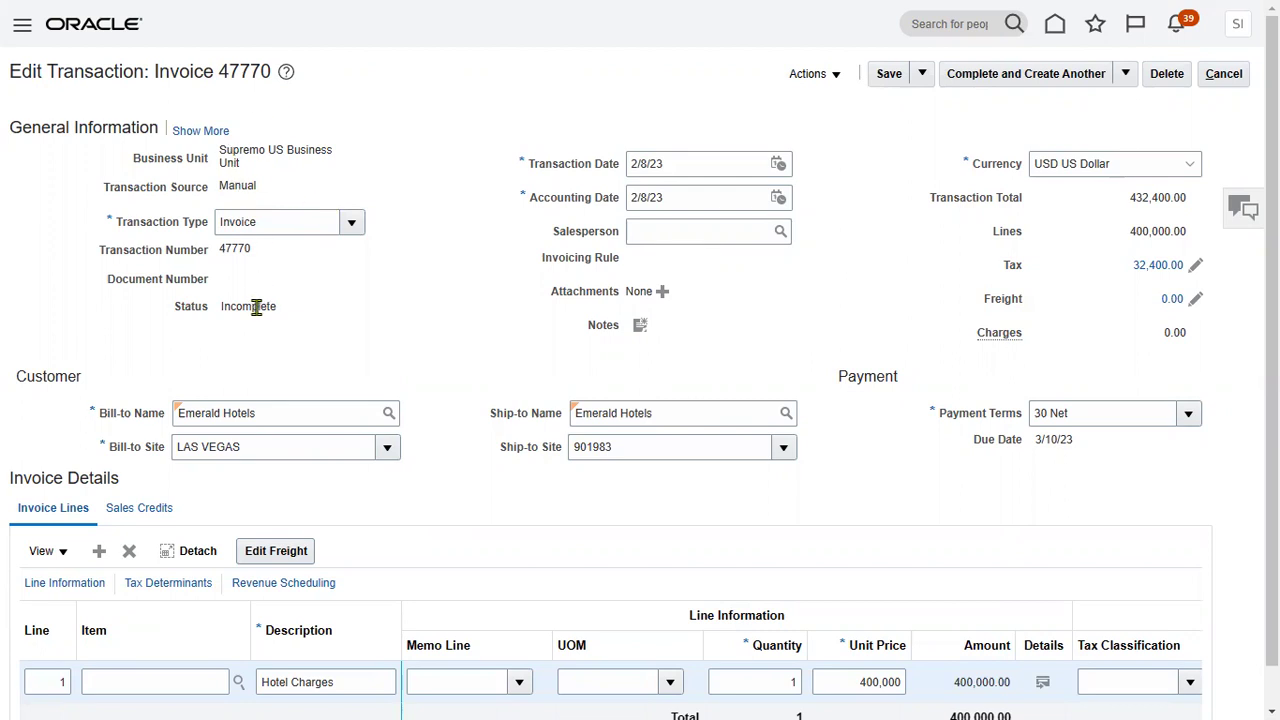
click(1125, 75)
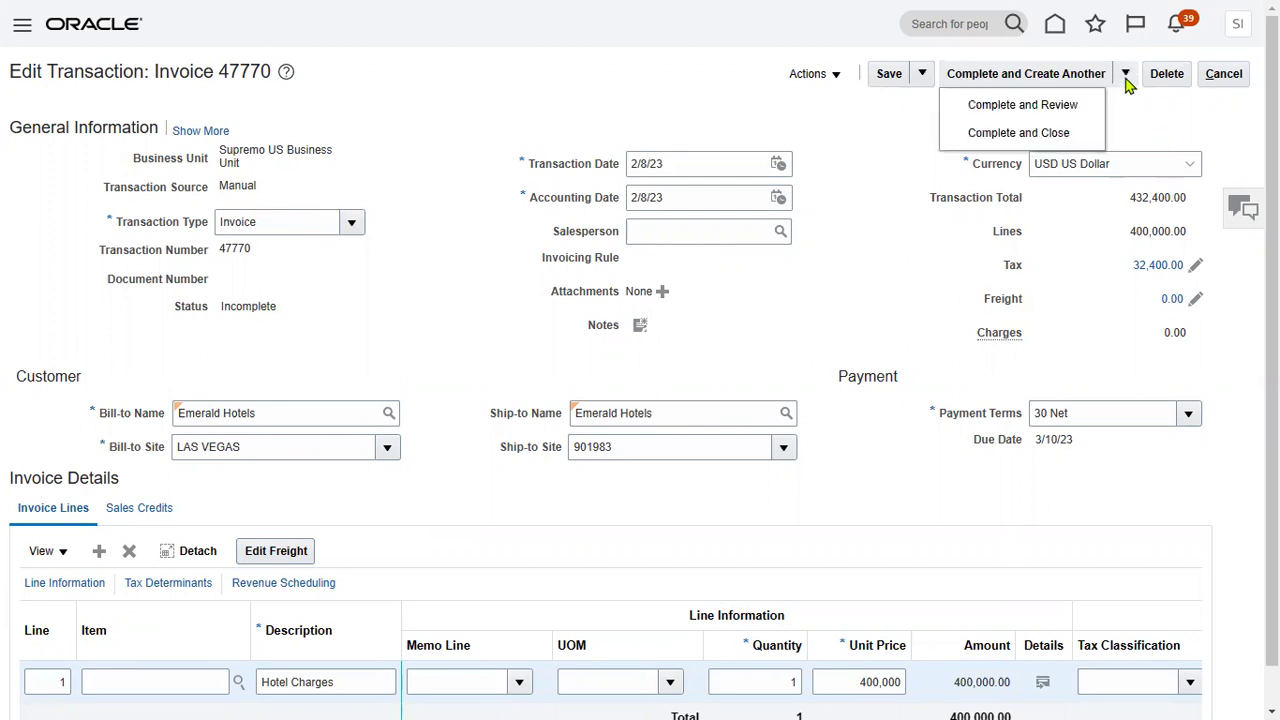
click(1038, 106)
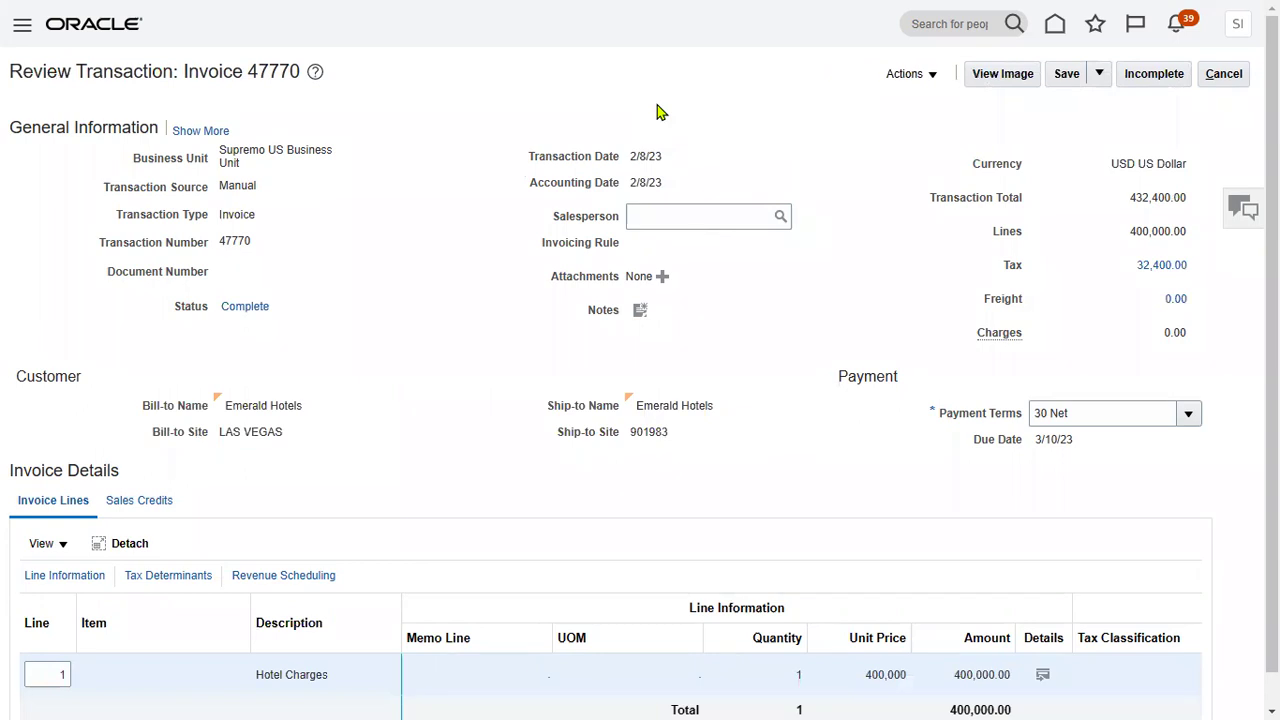
Try to post the Emerald Hotels invoice to the ledger and view its accounting lines
click(908, 74)
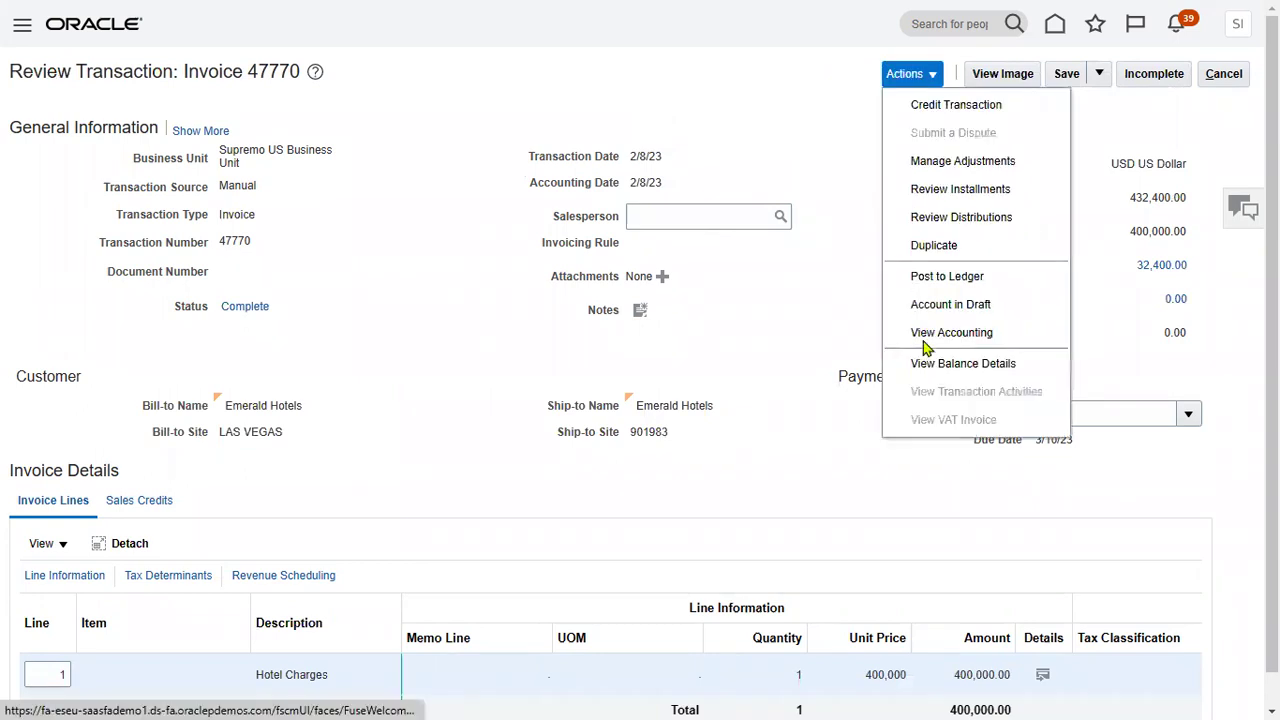
click(924, 276)
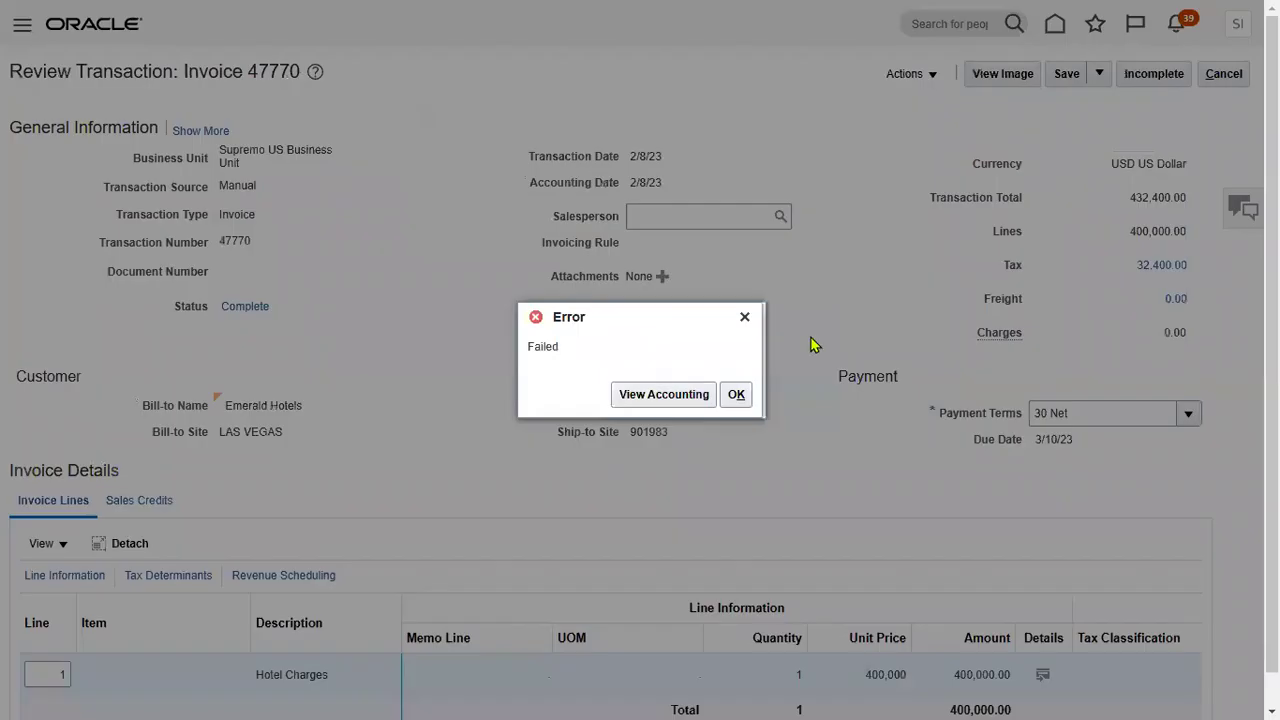
click(655, 394)
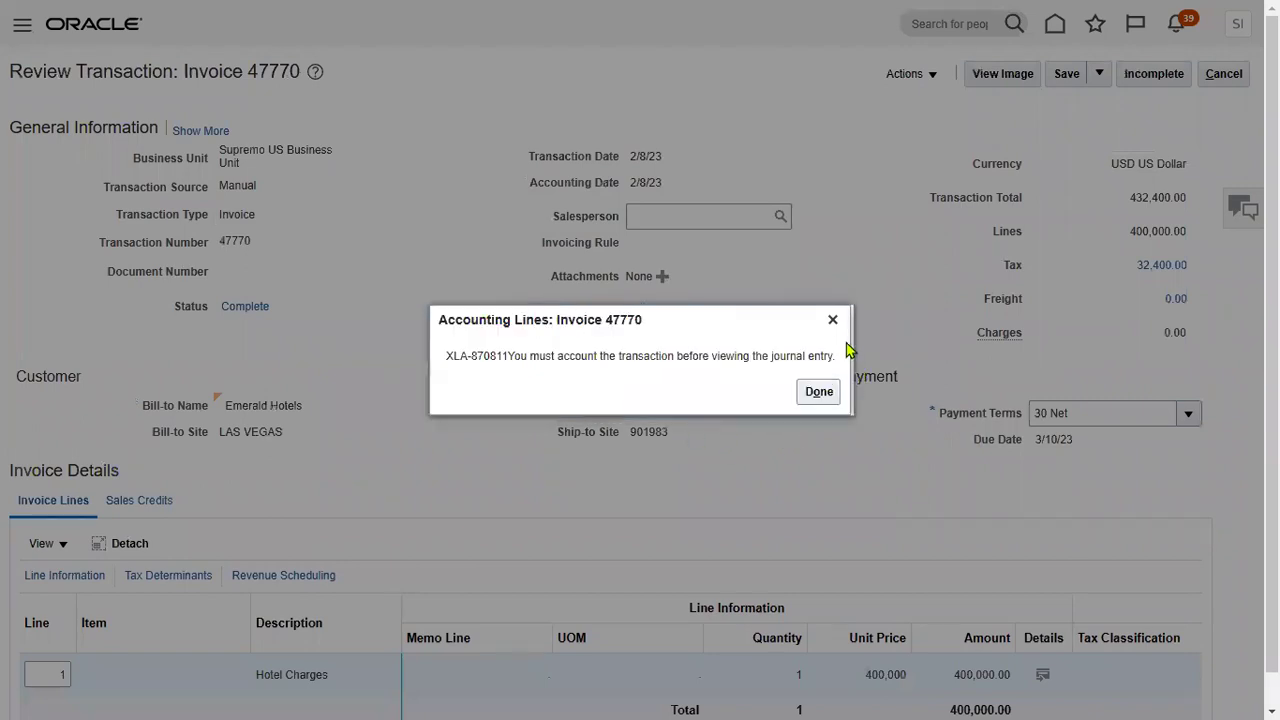
click(818, 392)
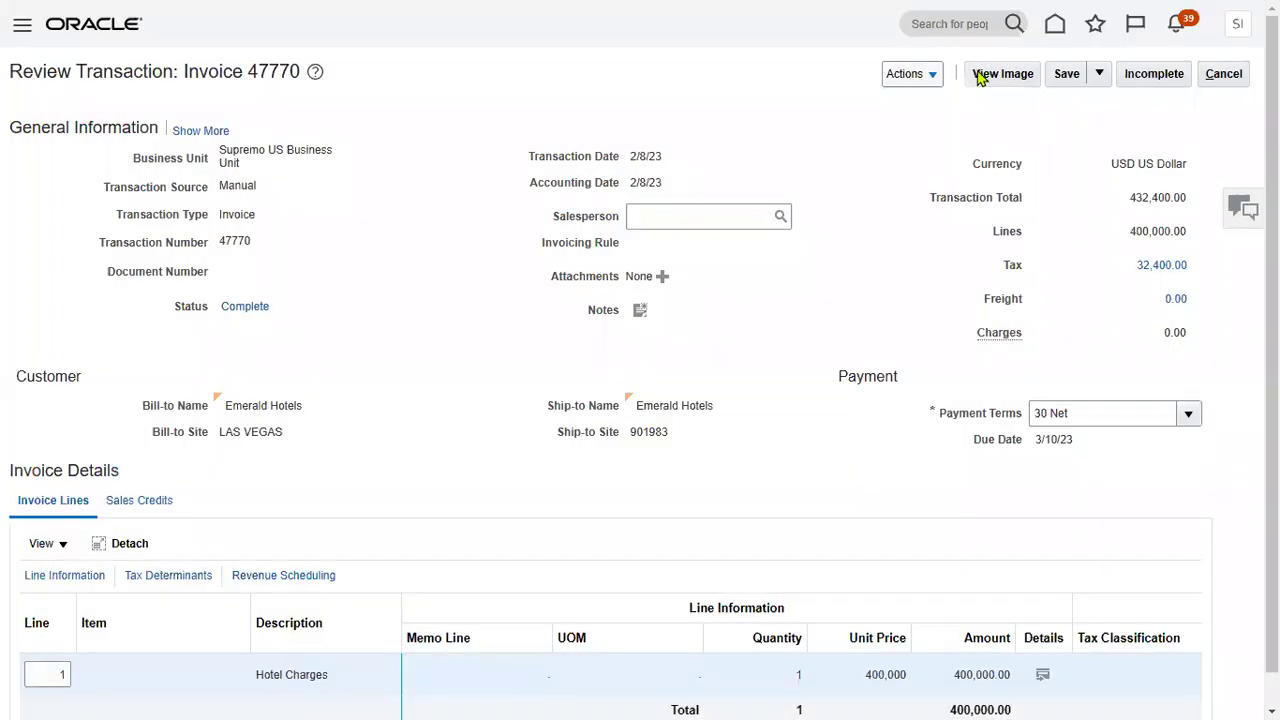
Try again to post the Emerald Hotels invoice to the ledger, and dismiss the result dialog
click(927, 76)
click(959, 282)
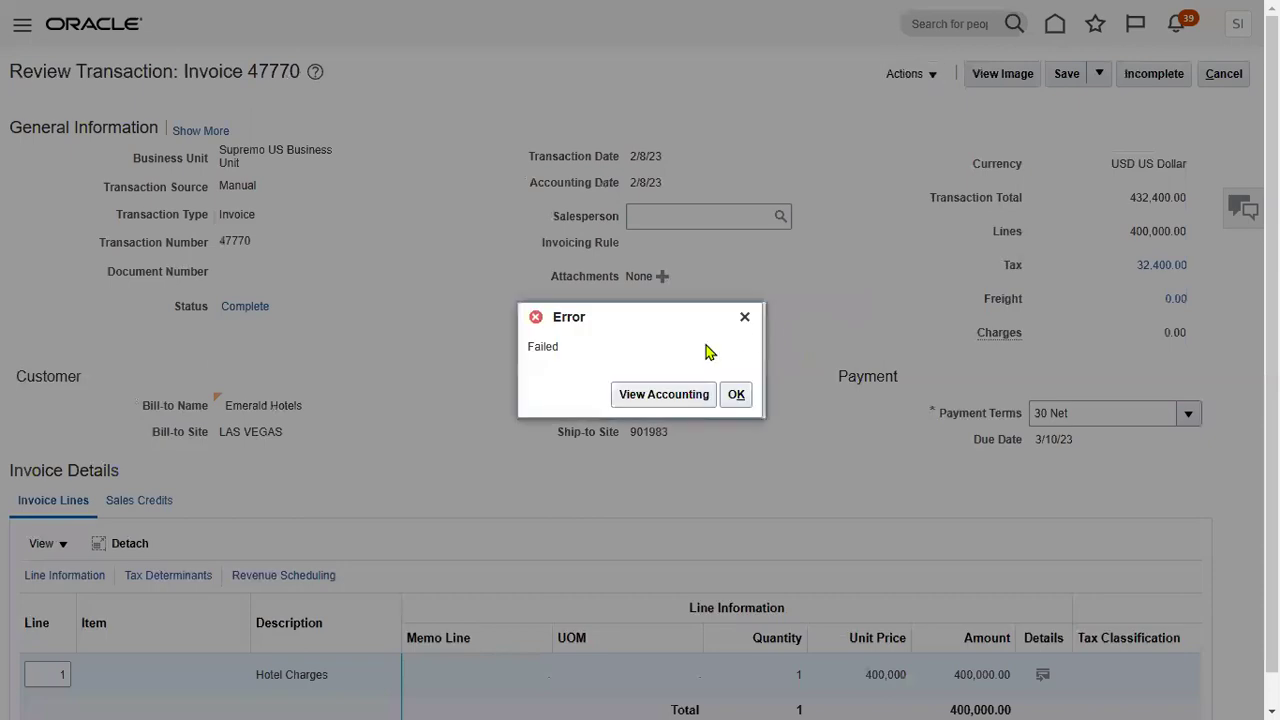
click(664, 394)
click(736, 396)
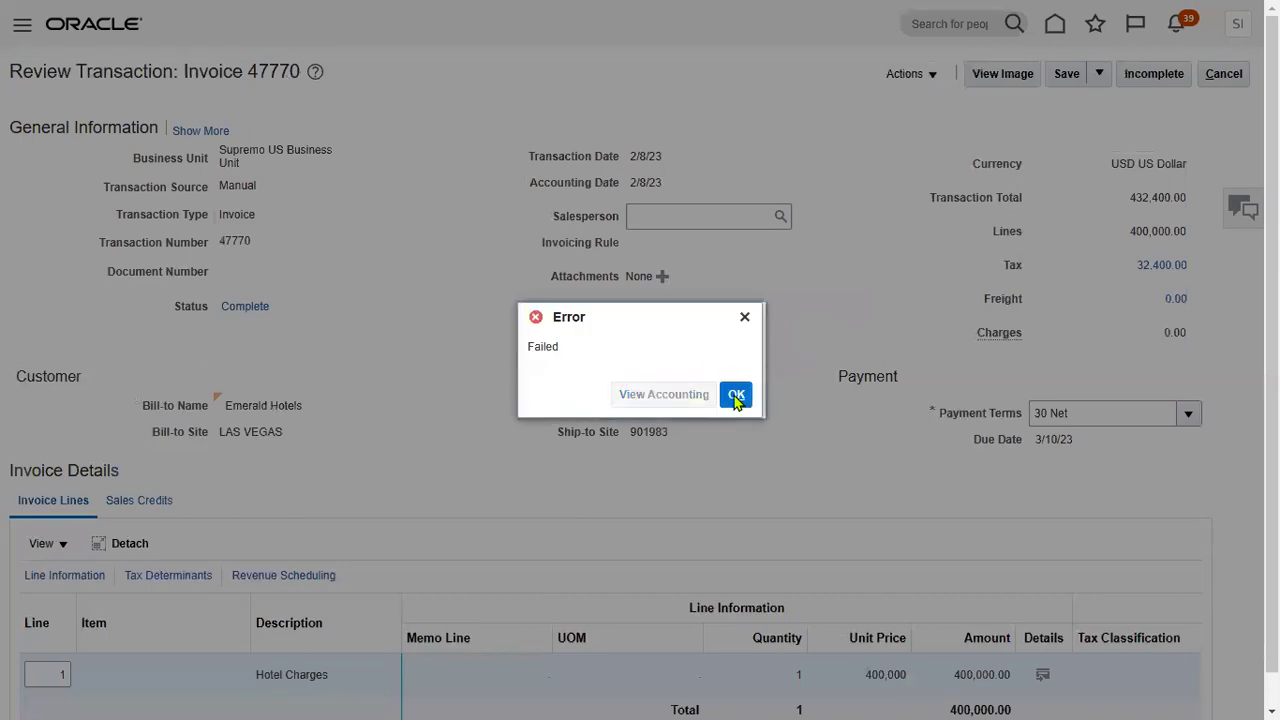